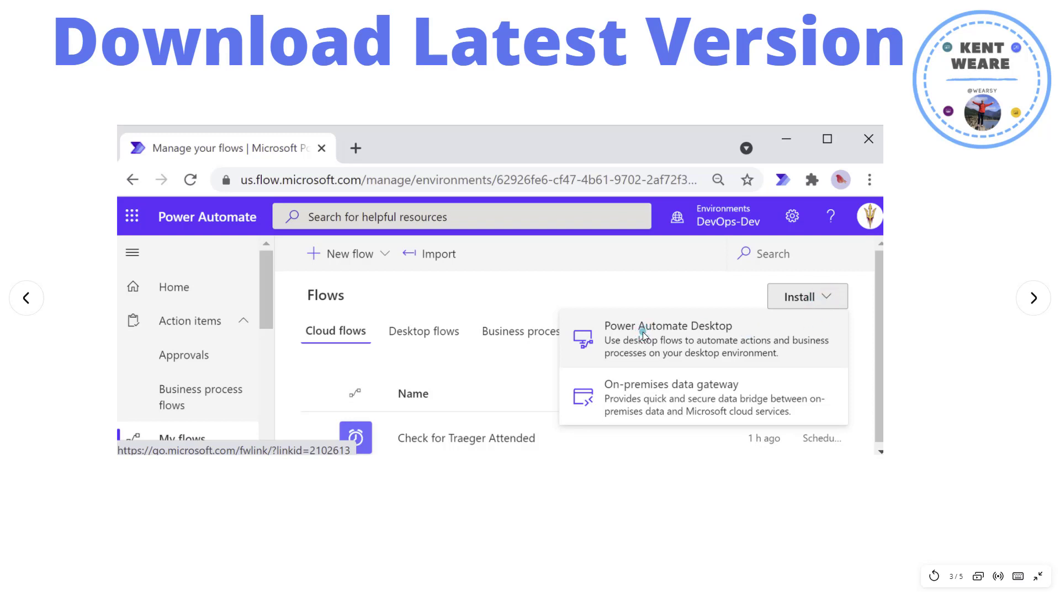
Advance the presentation to slide 4, 'Demo', picturing the desktop app's machine settings.
click(1041, 301)
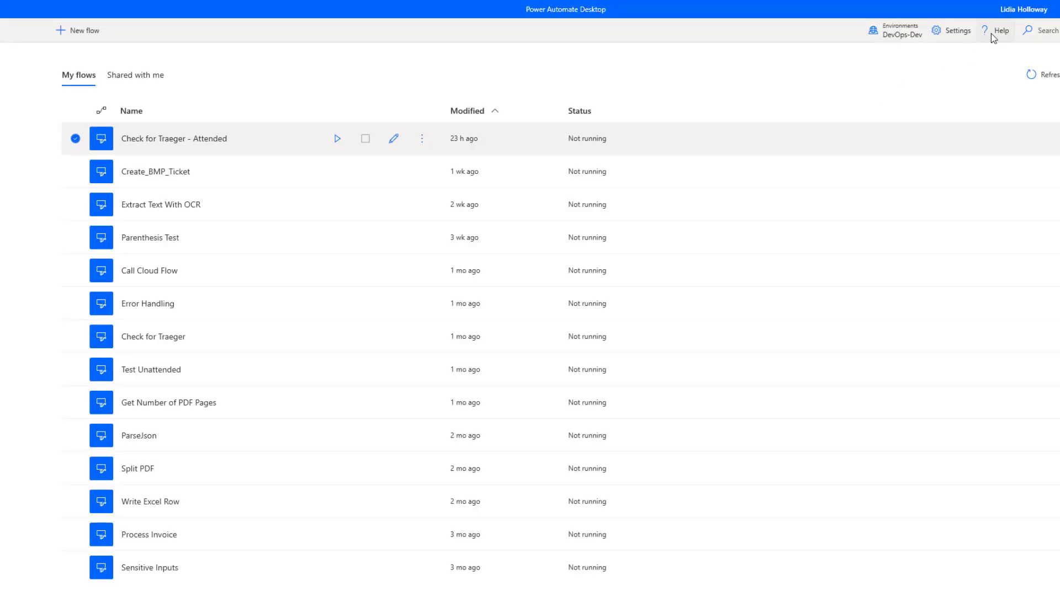
click(992, 33)
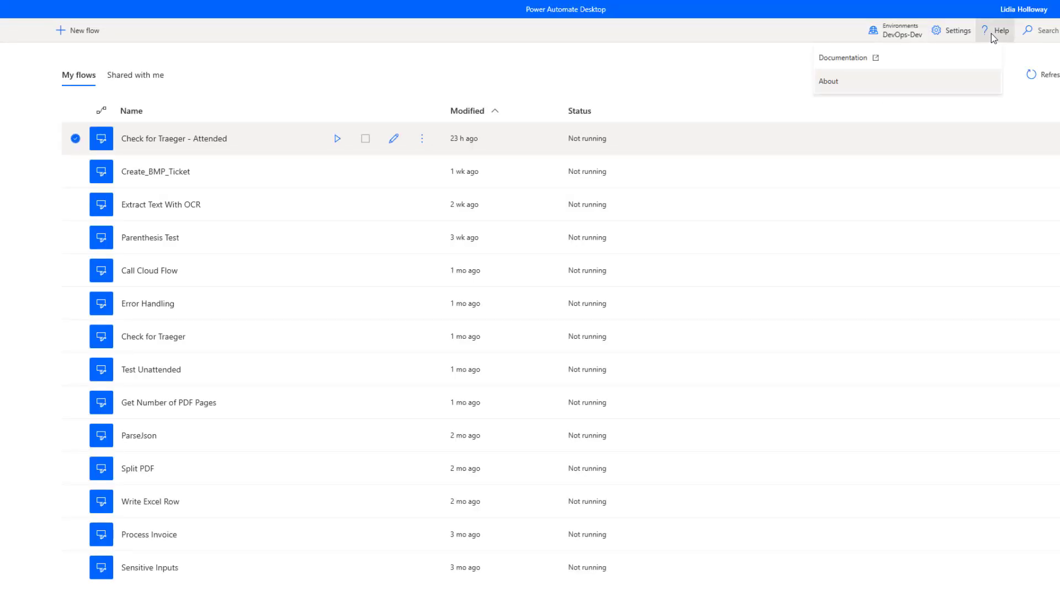
click(850, 88)
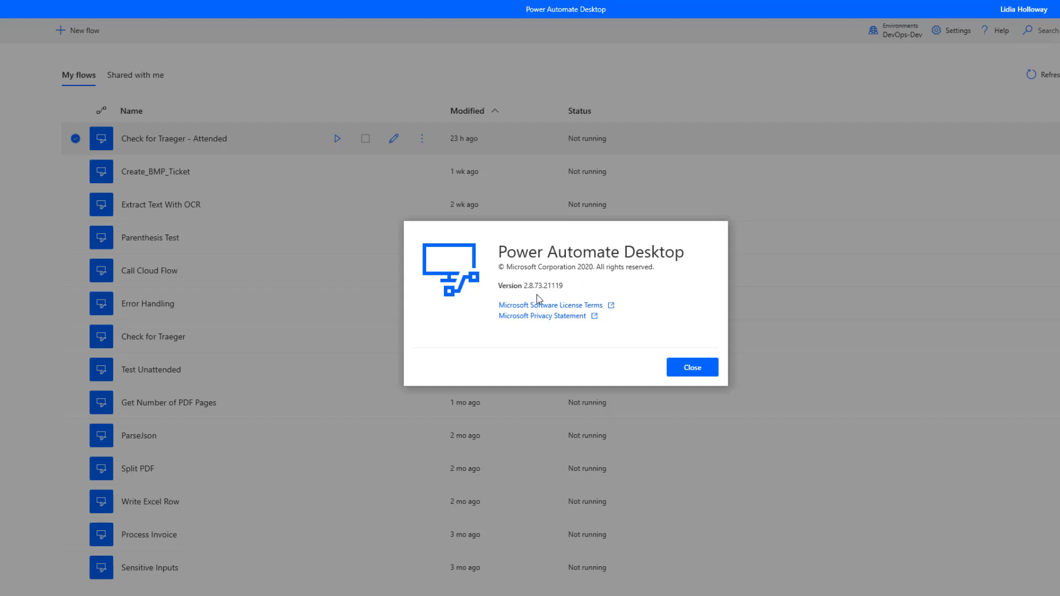
click(693, 368)
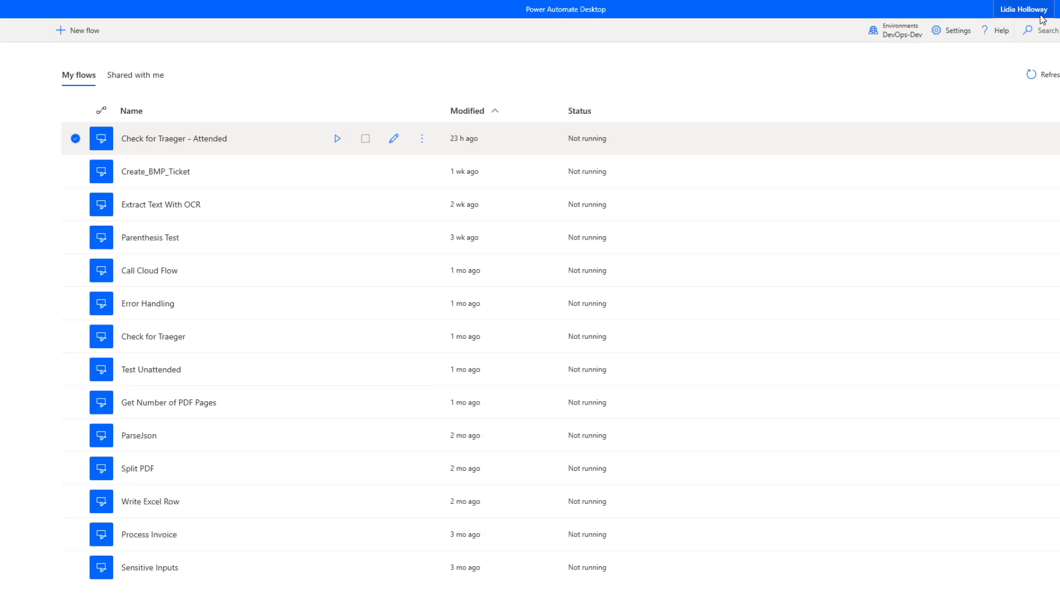
Open Settings and review the Machine running environment list, keeping DevOps-Dev selected for WEARSYSB3.
click(953, 34)
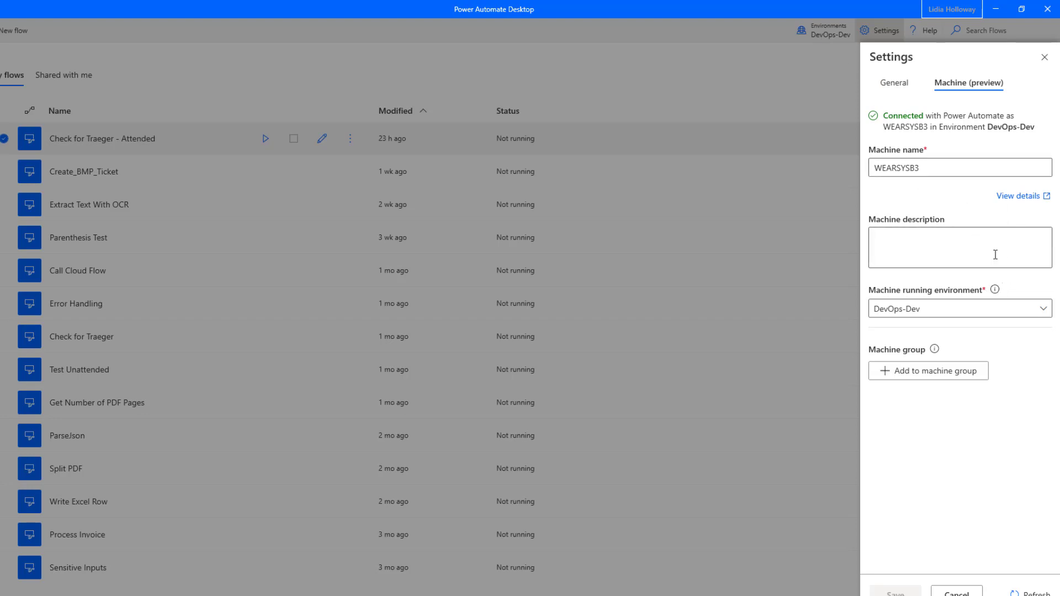
click(1047, 312)
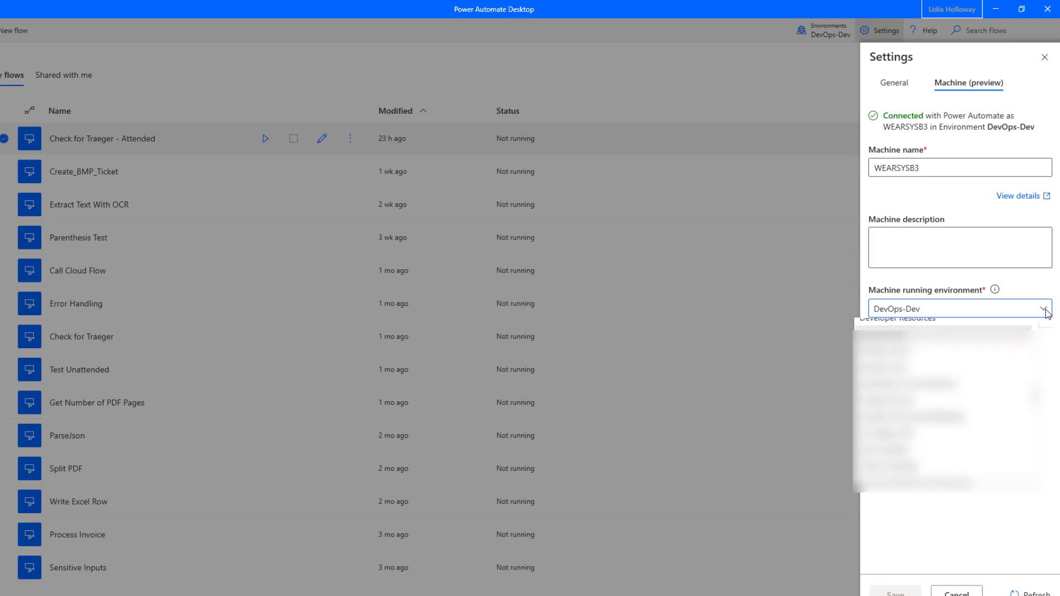
scroll(986, 485, up, 1)
click(970, 533)
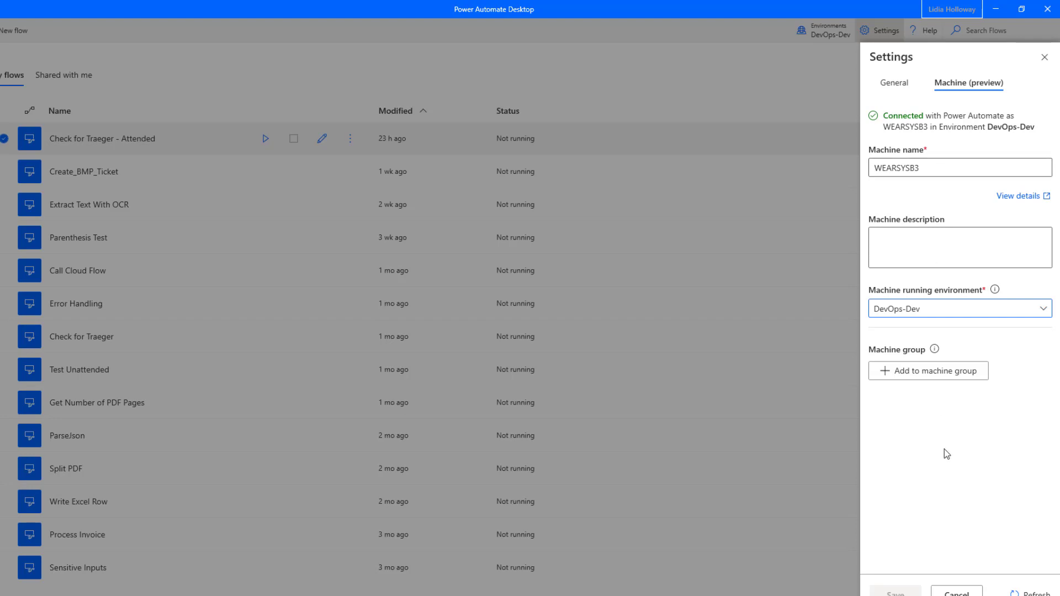
Display the Machine group info tip in the desktop app's machine settings.
mouse_move(934, 353)
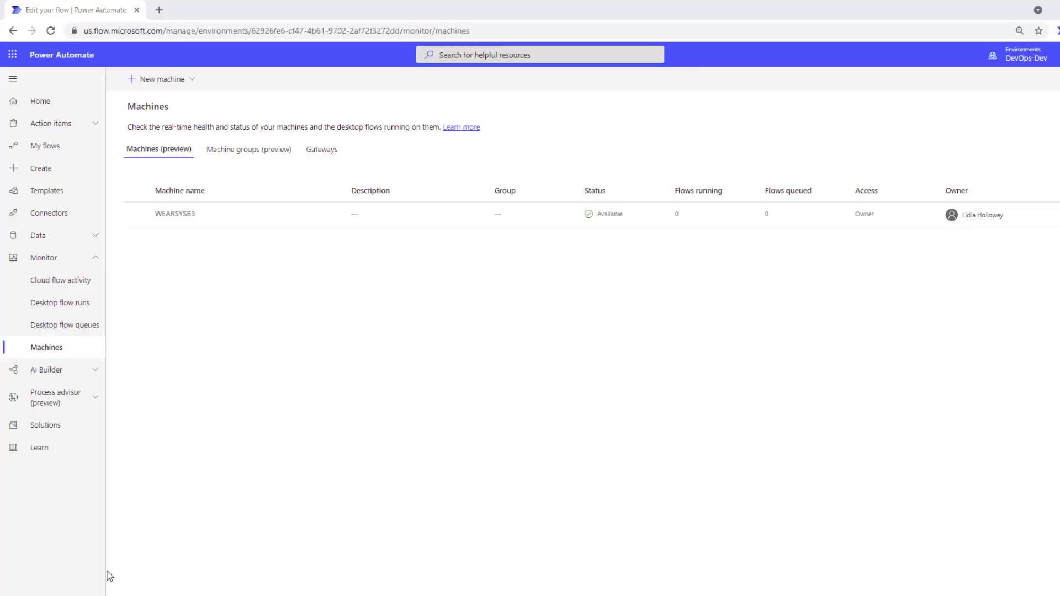
Show the Machine groups (preview) list, which is empty.
click(34, 264)
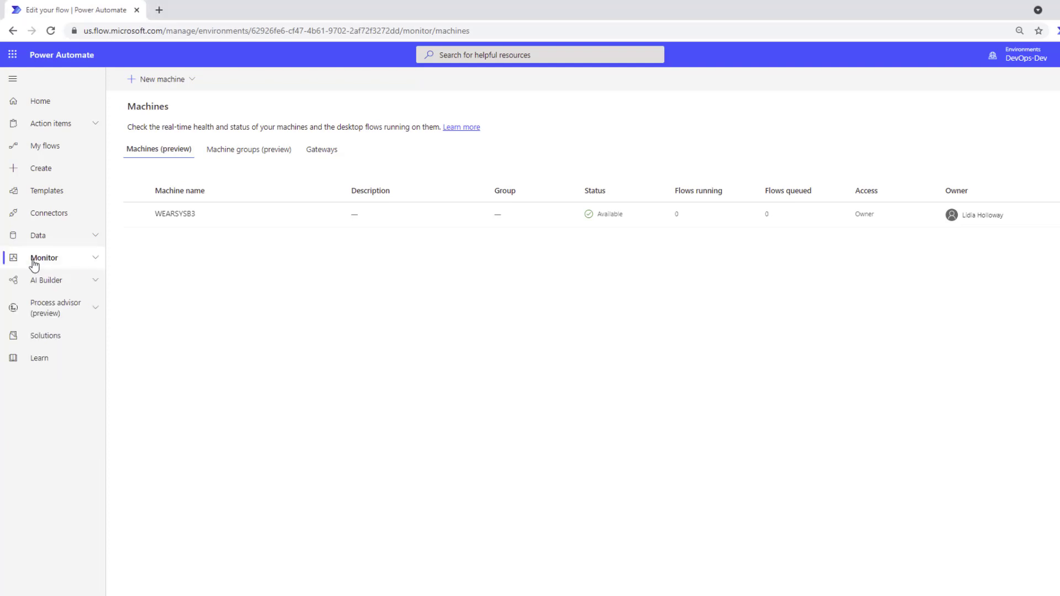
click(33, 263)
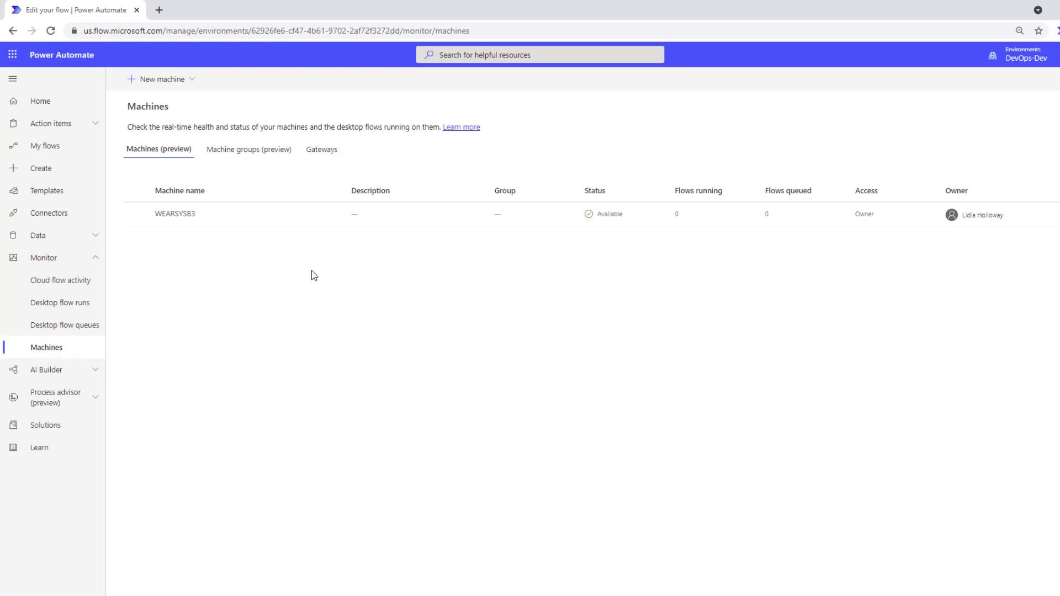
click(214, 148)
click(224, 152)
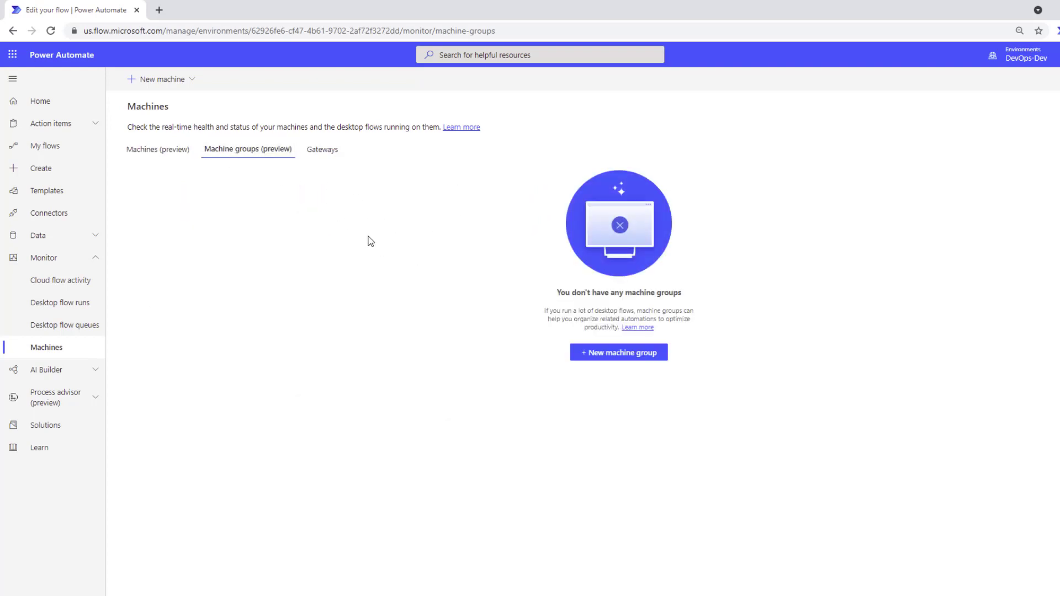
Review the Gateways clusters, then go to My flows.
click(322, 152)
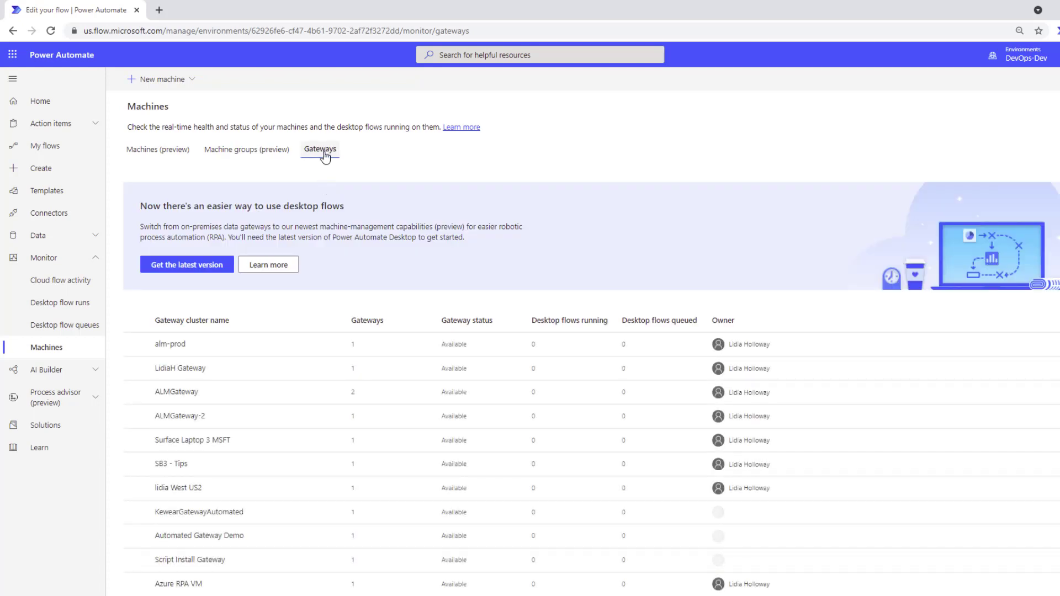
scroll(300, 423, down, 1)
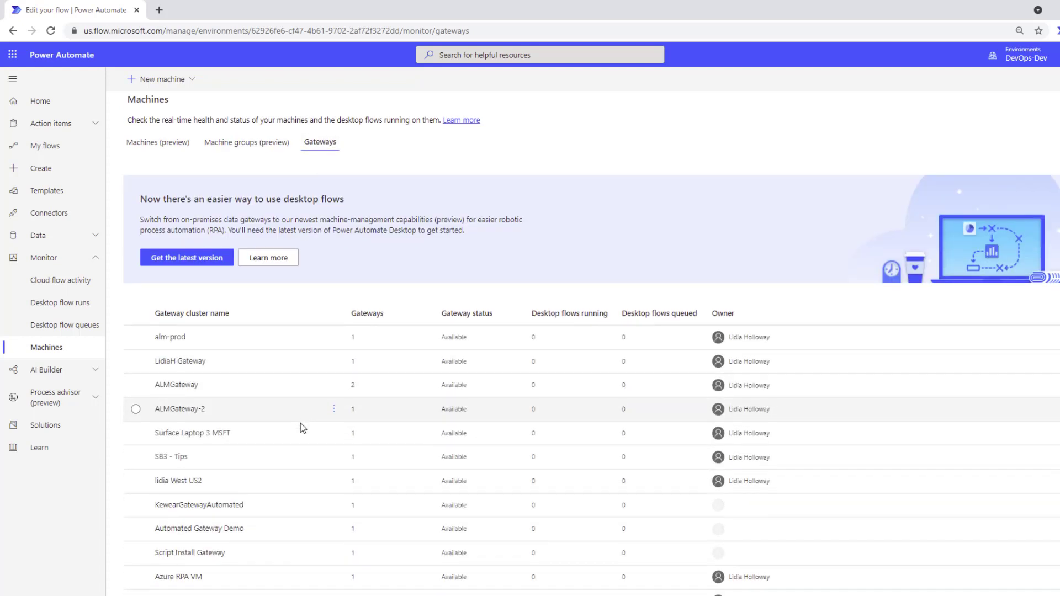
scroll(300, 423, up, 1)
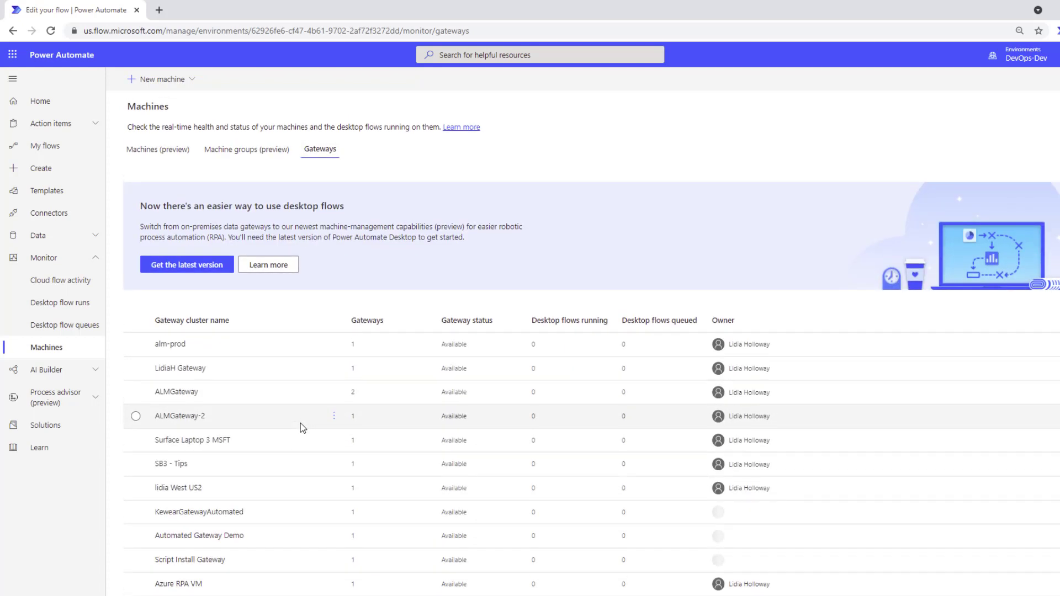
click(55, 148)
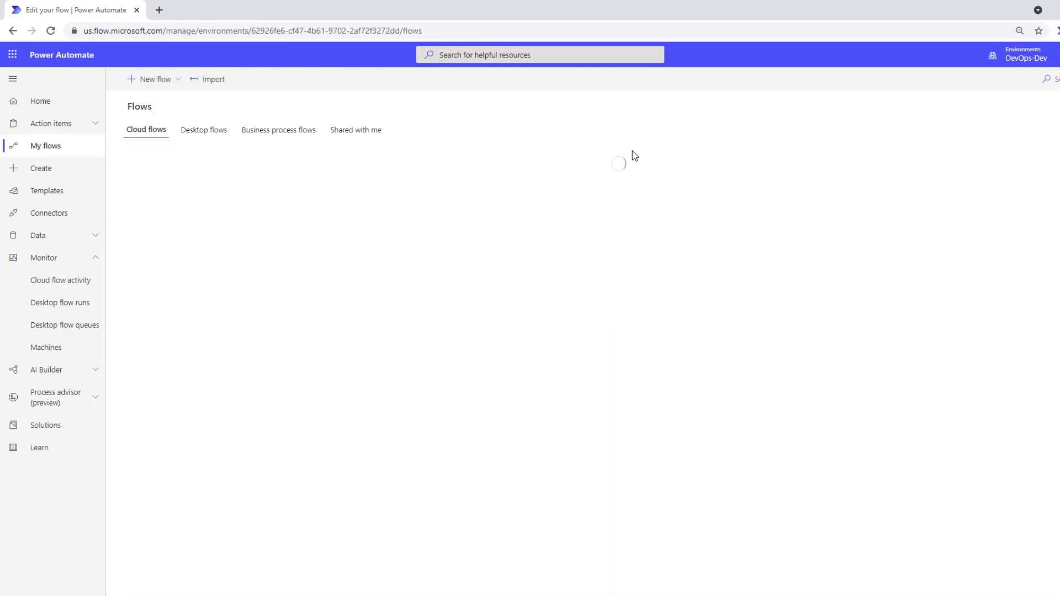
Open the shared flow 'Check for Traeger Attended' in the flow designer.
click(355, 130)
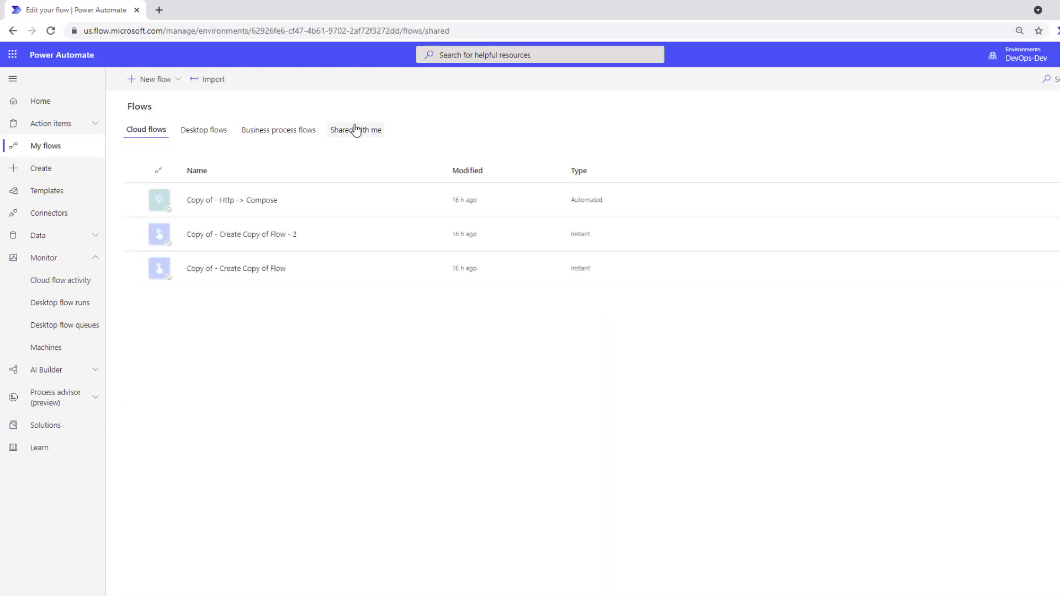
click(206, 200)
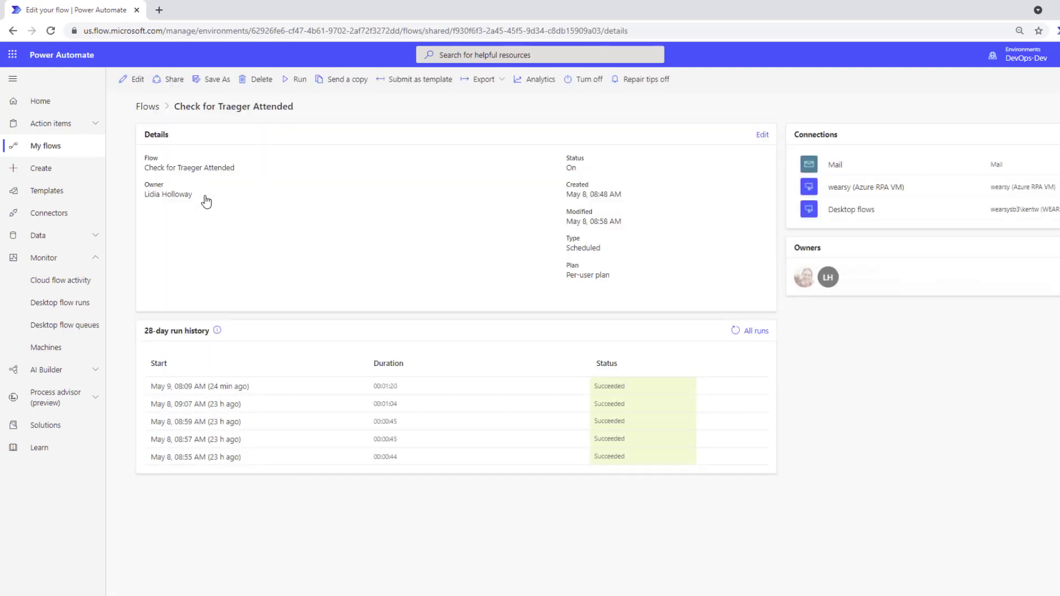
click(132, 81)
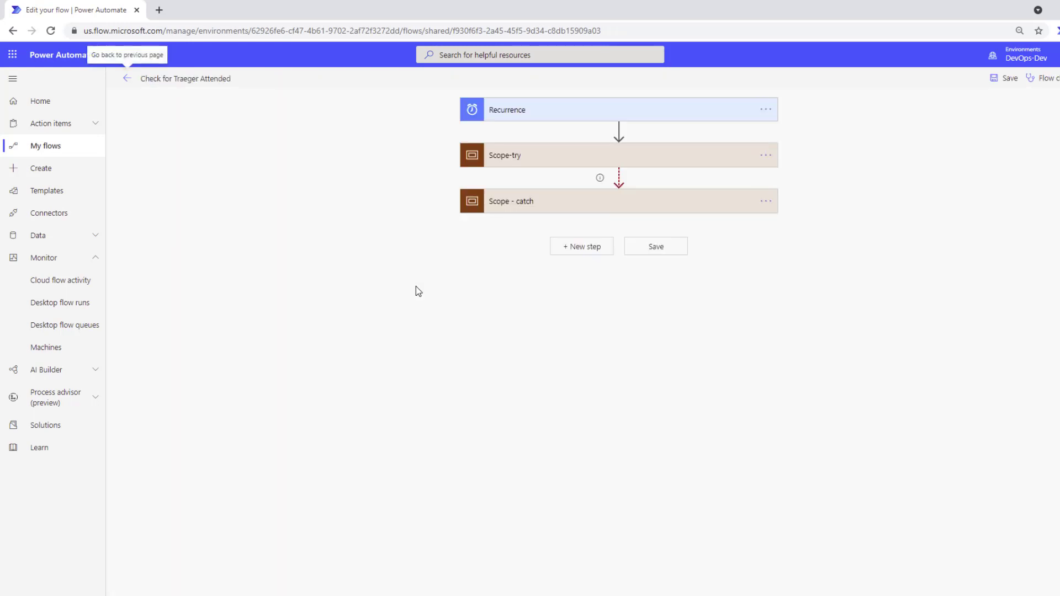
Expand Scope-try and the desktop flow run action to show its options.
click(549, 164)
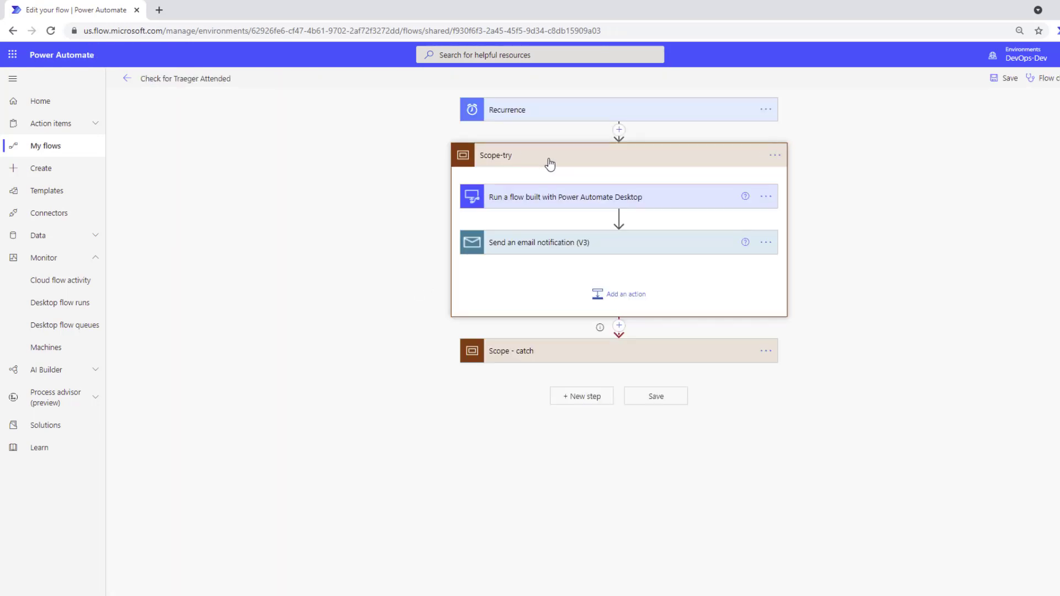
click(548, 199)
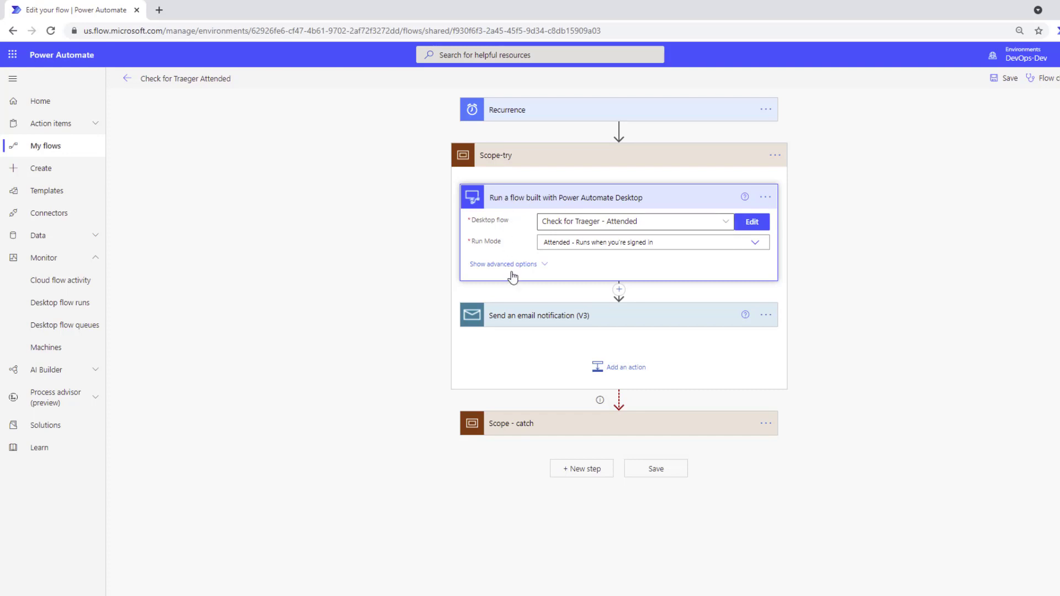
click(765, 197)
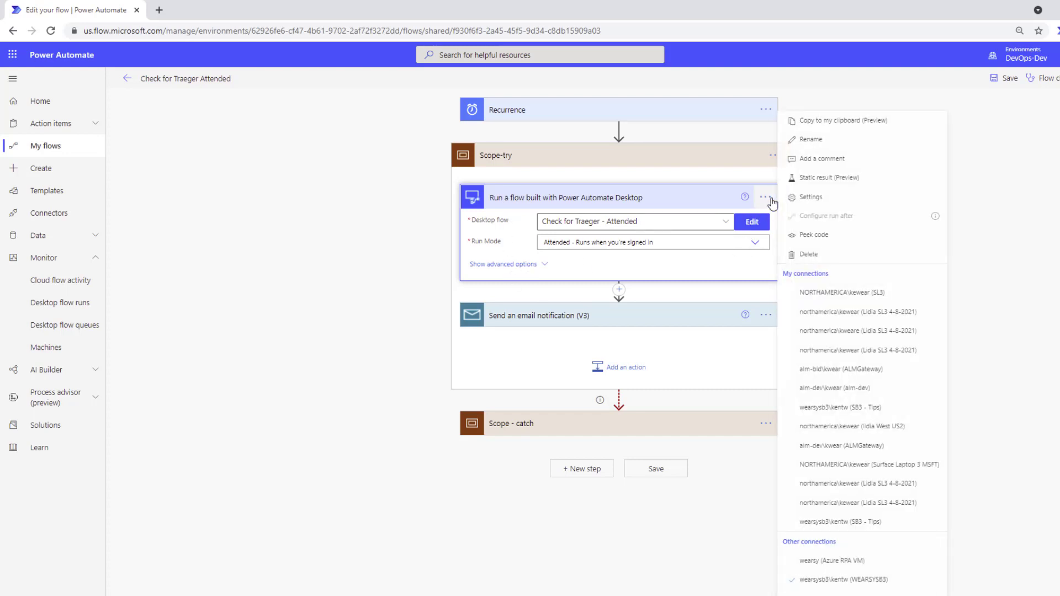
Preview a 'Directly to machine' connection, cancel it, show advanced options, and leave unsaved.
click(844, 579)
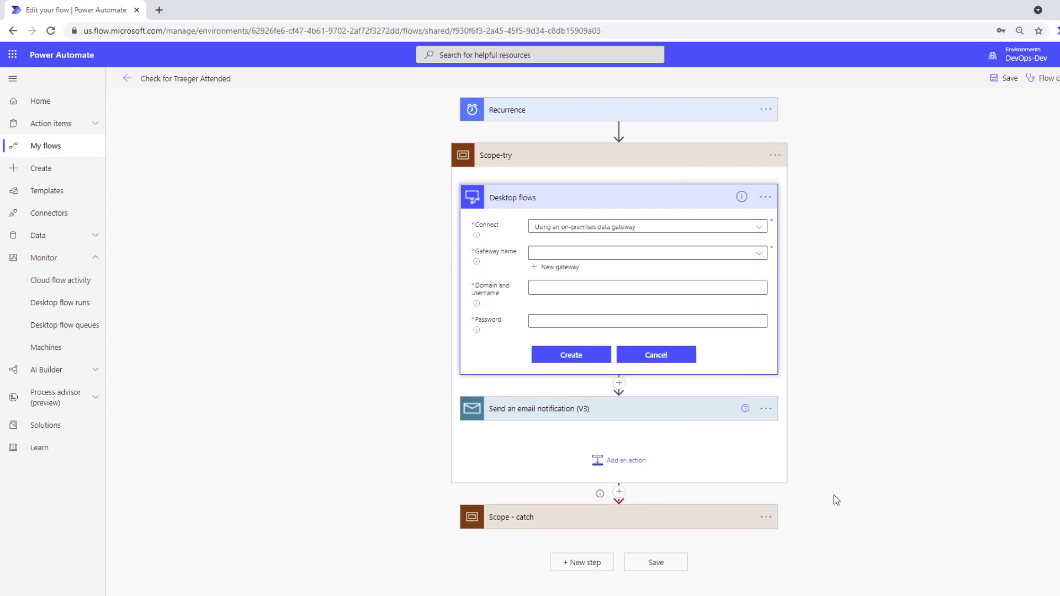
click(760, 228)
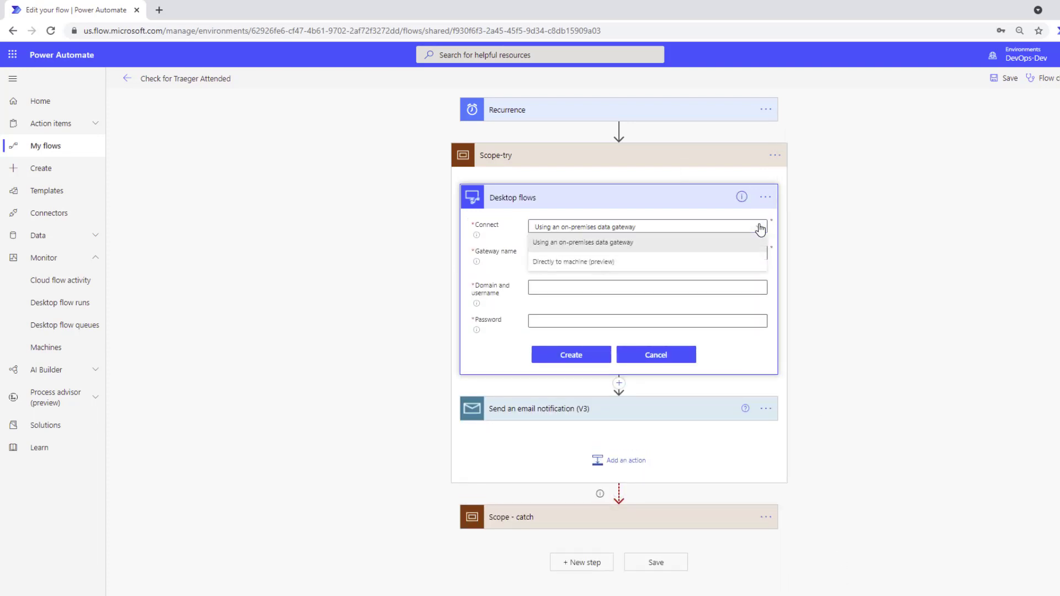
click(571, 266)
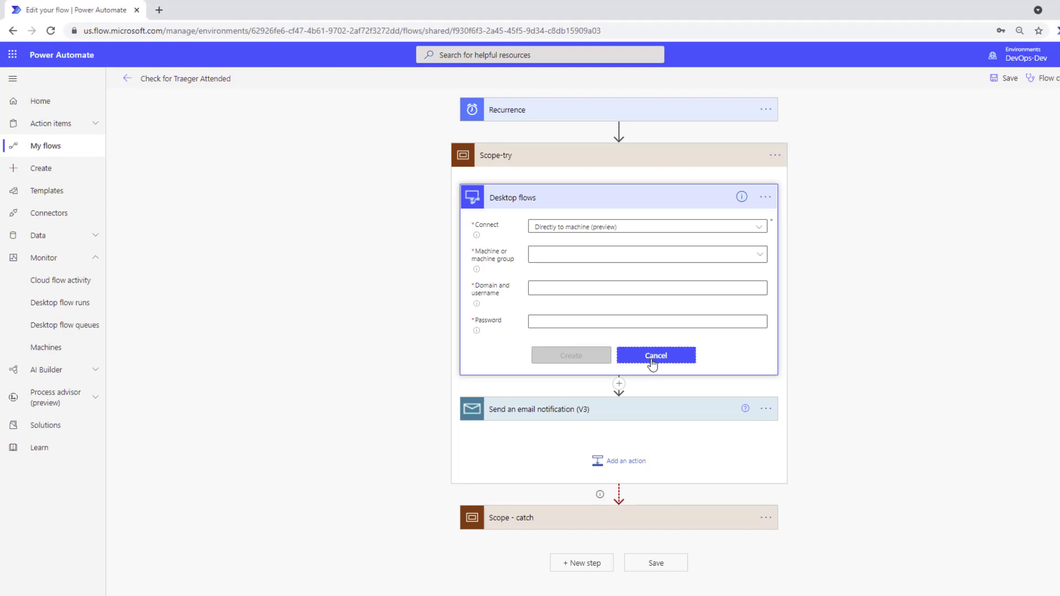
click(652, 363)
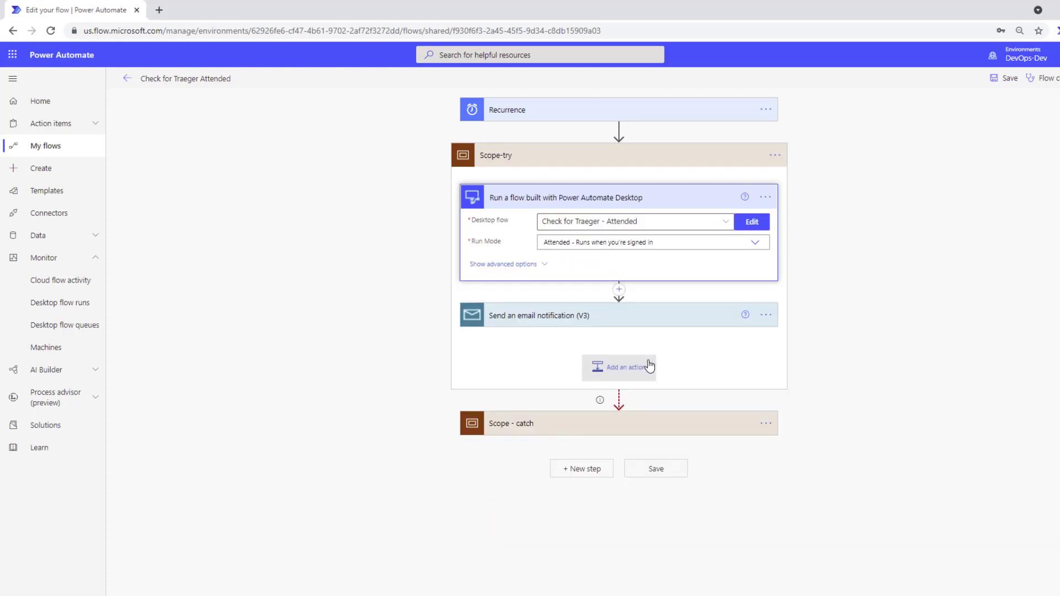
click(504, 265)
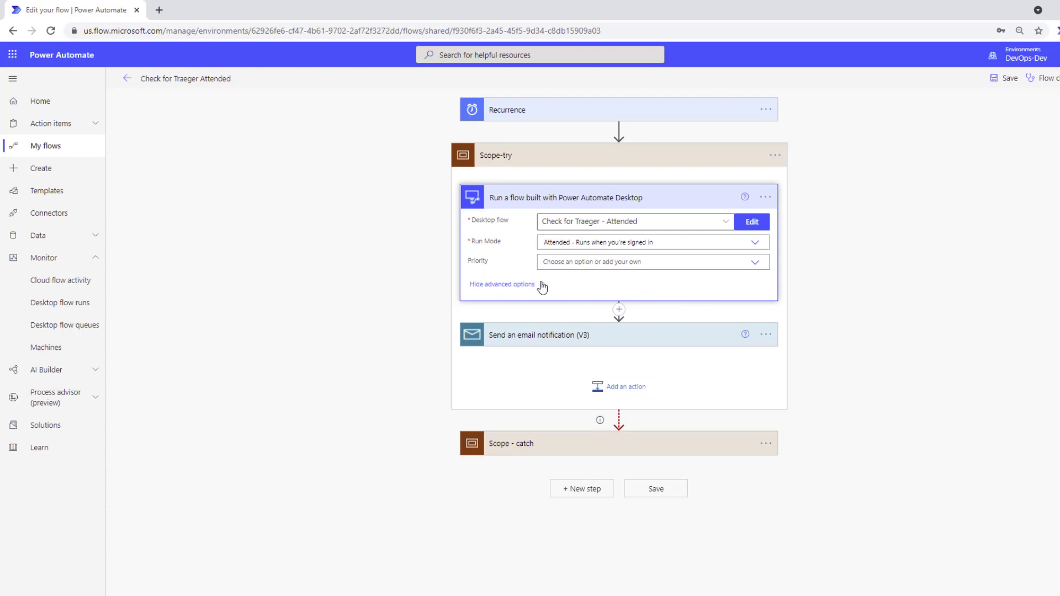
click(127, 81)
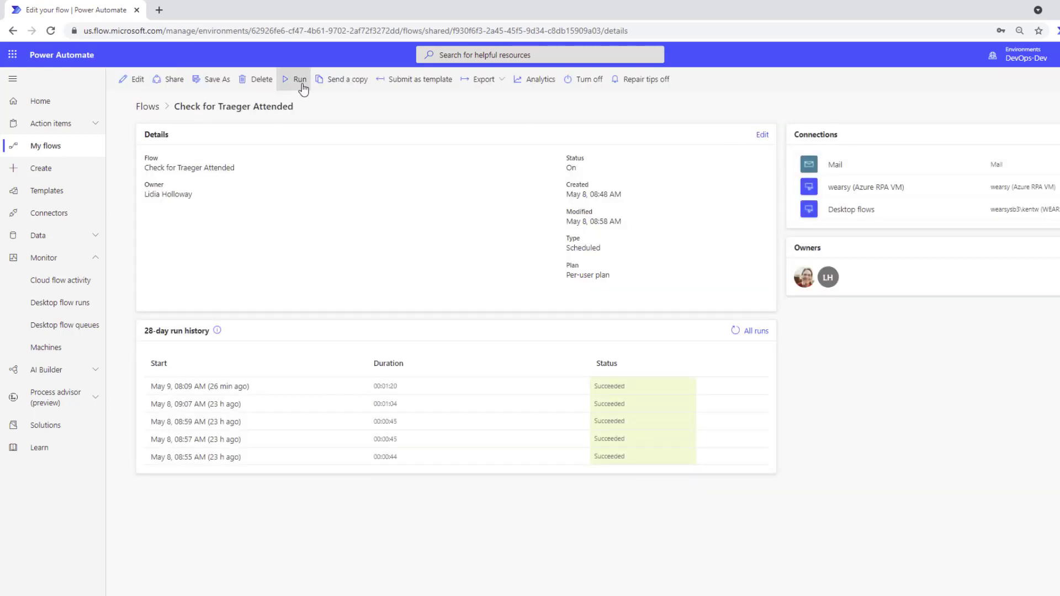
Run the Check for Traeger Attended flow now and close the run panel.
click(301, 83)
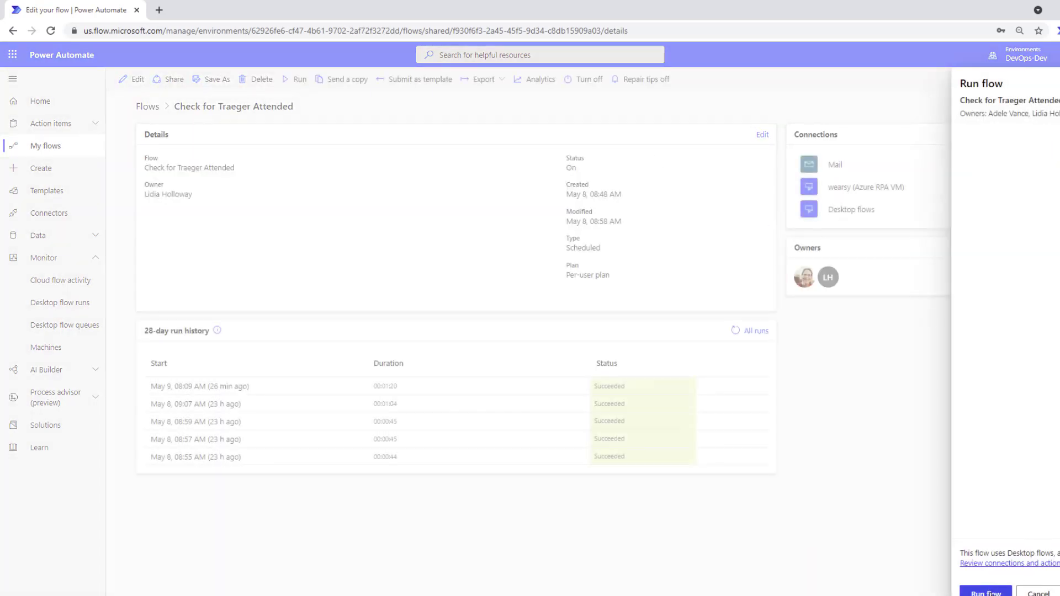
click(986, 592)
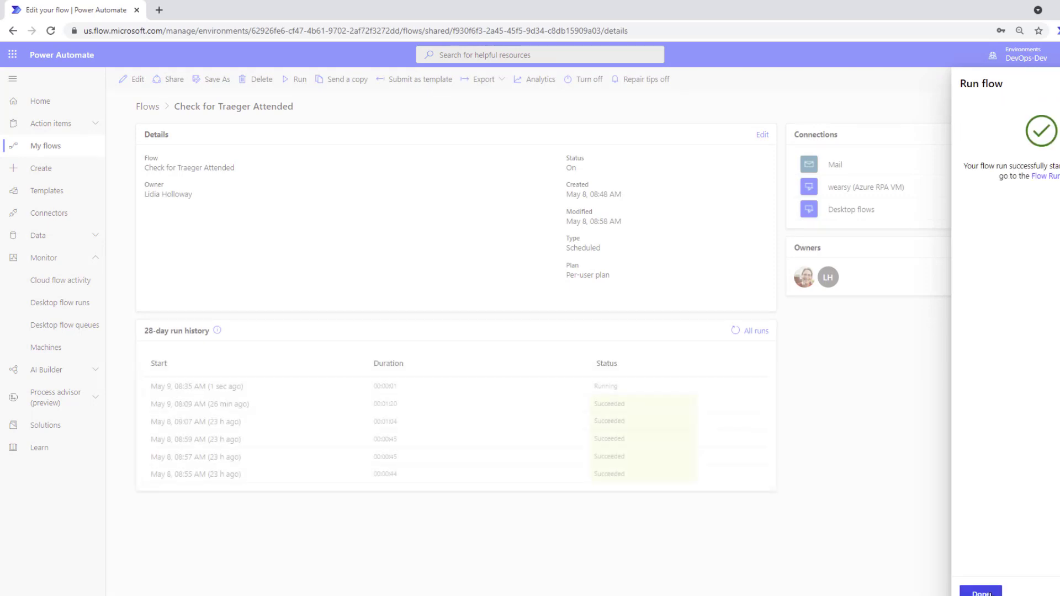
click(990, 593)
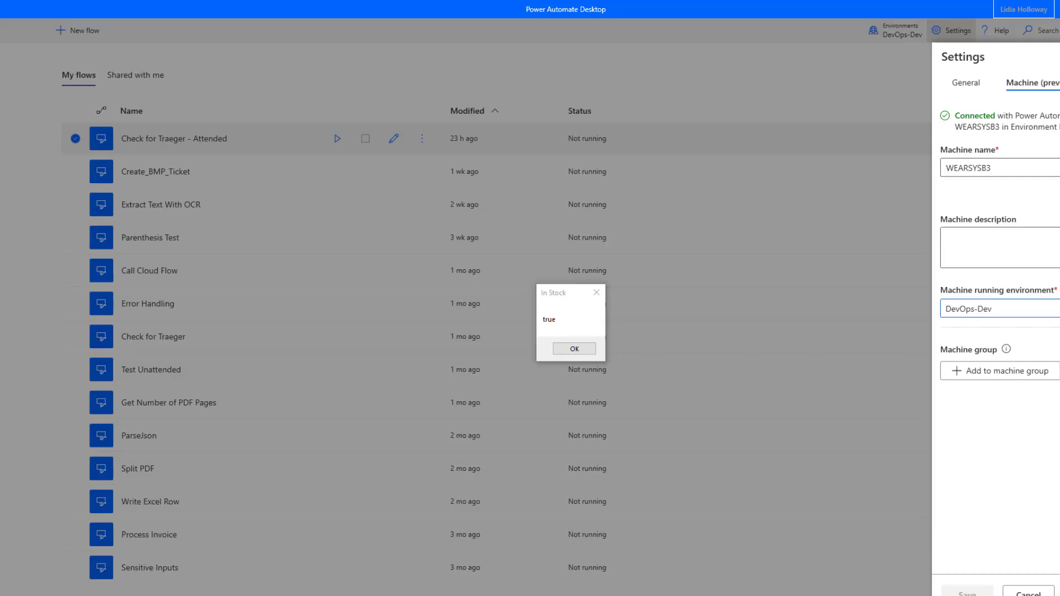
Dismiss the In Stock 'true' message and cancel the Settings panel.
click(574, 348)
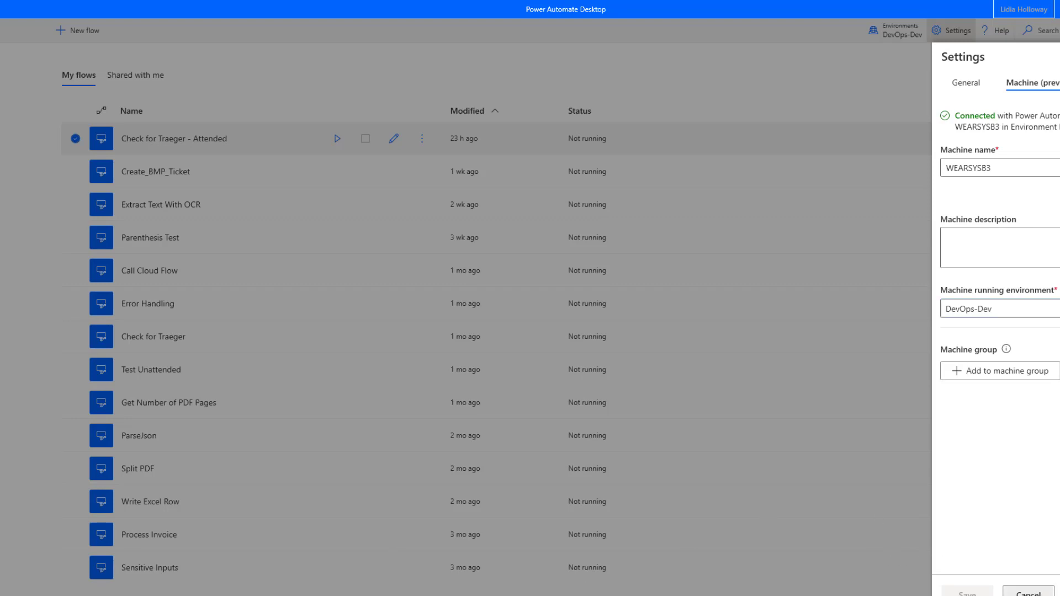
click(1026, 592)
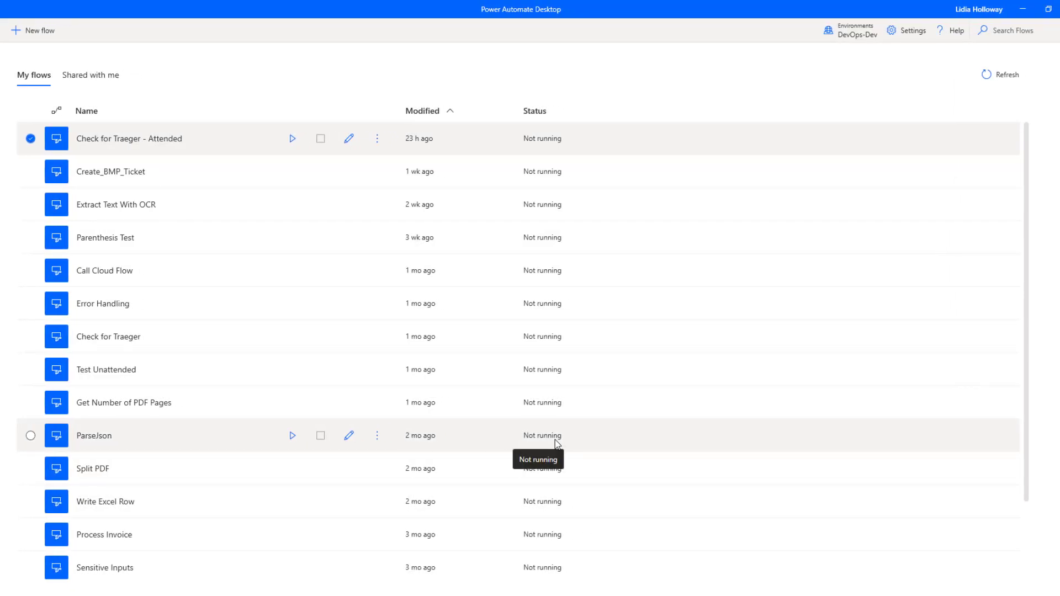